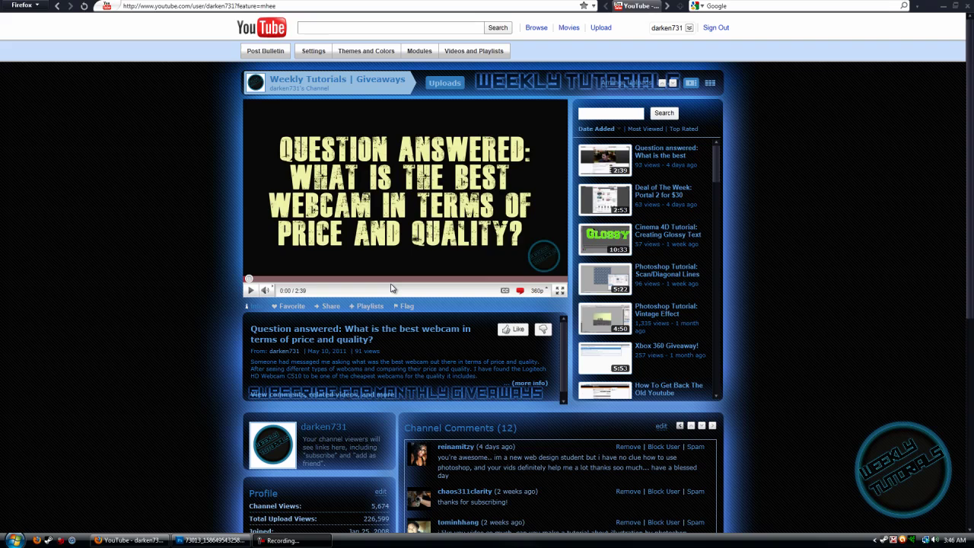
- Convert the team photo's locked Background into an unlocked Layer 0
click(228, 541)
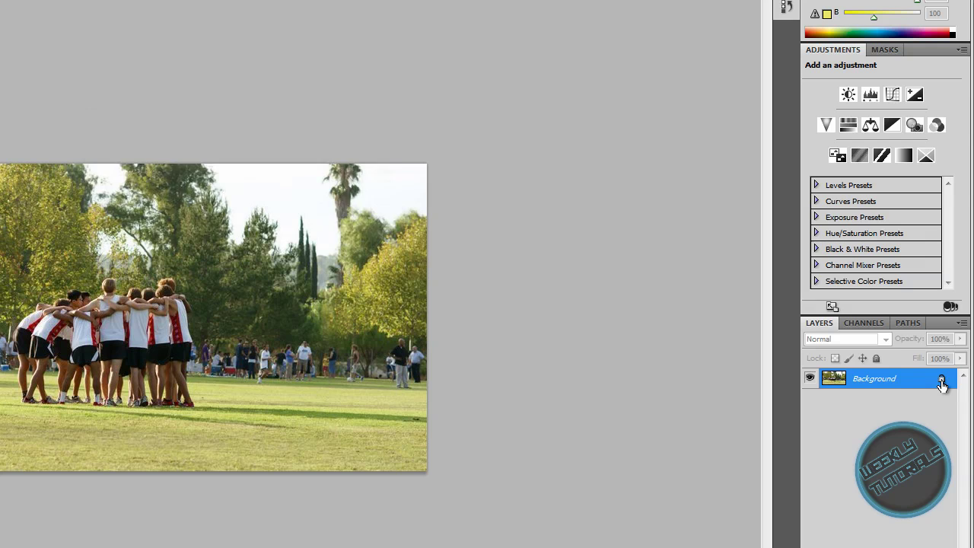
double_click(947, 361)
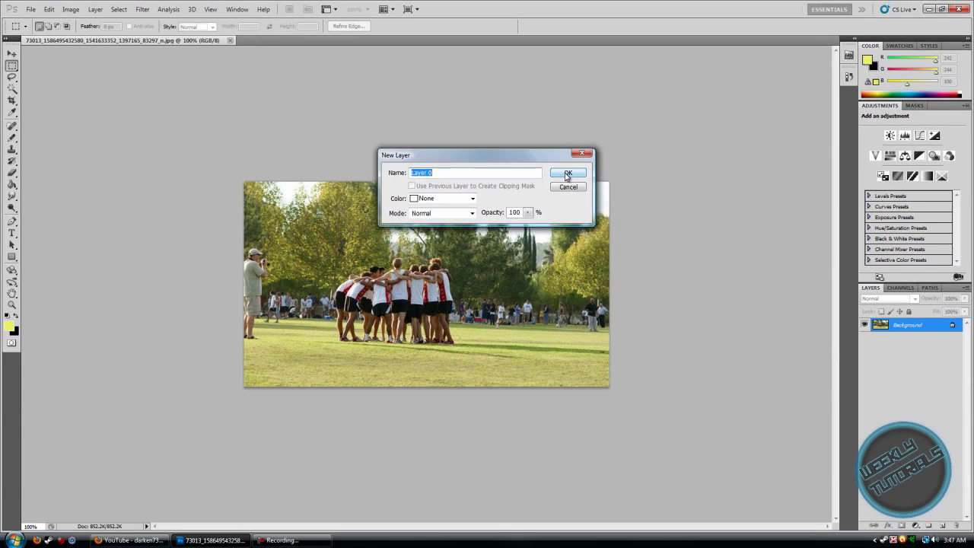
click(573, 171)
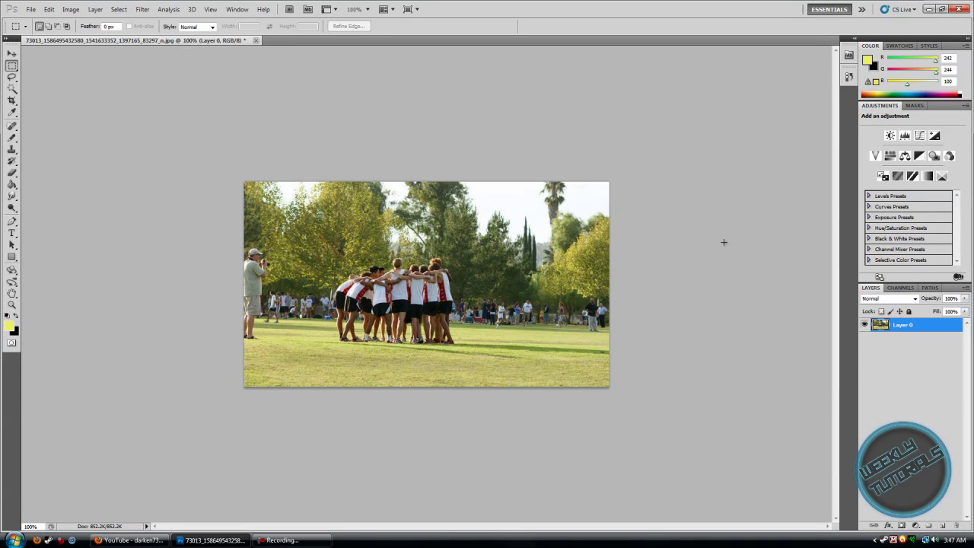
- Duplicate Layer 0 to create Layer 0 copy
right_click(913, 328)
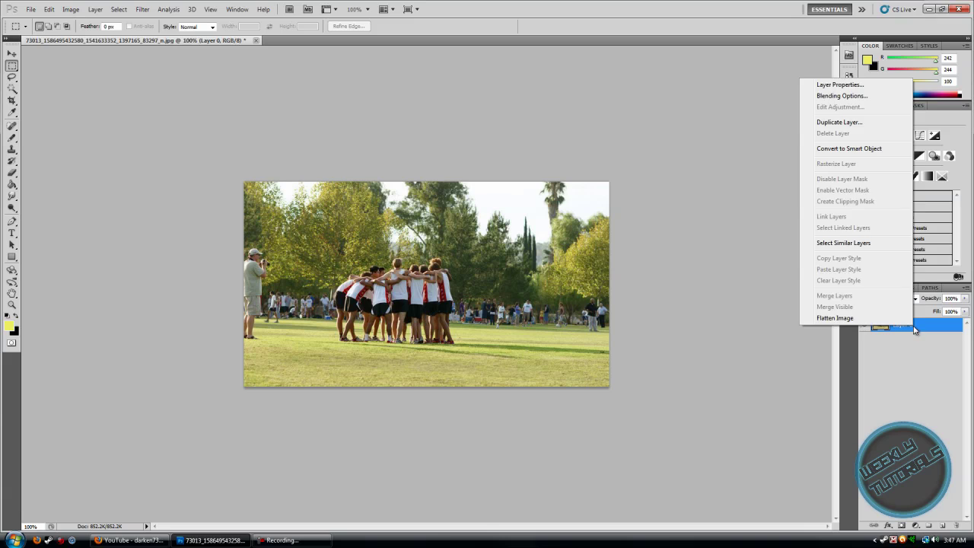
click(839, 122)
click(575, 166)
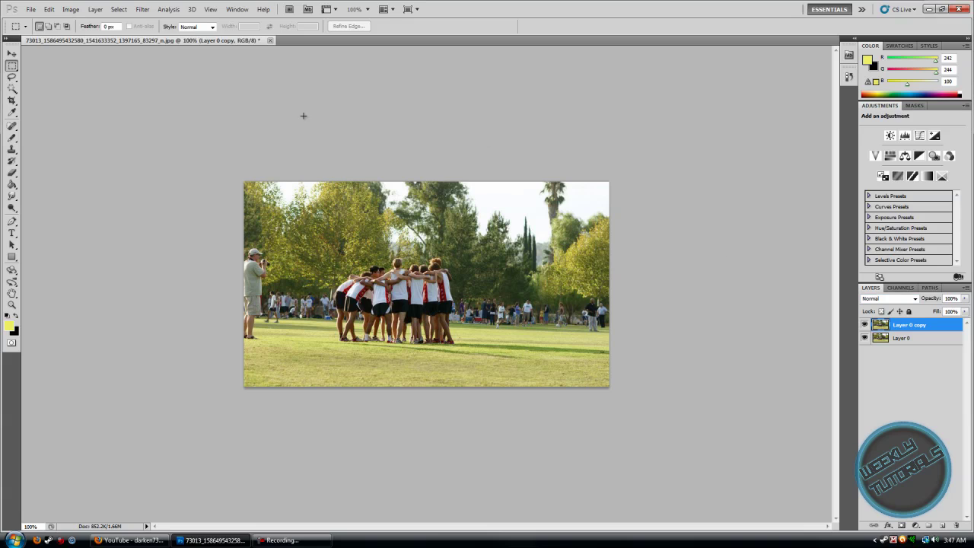
- Apply a 1-pixel High Pass filter to Layer 0 copy and set its blend mode to Overlay
click(142, 9)
mouse_move(151, 208)
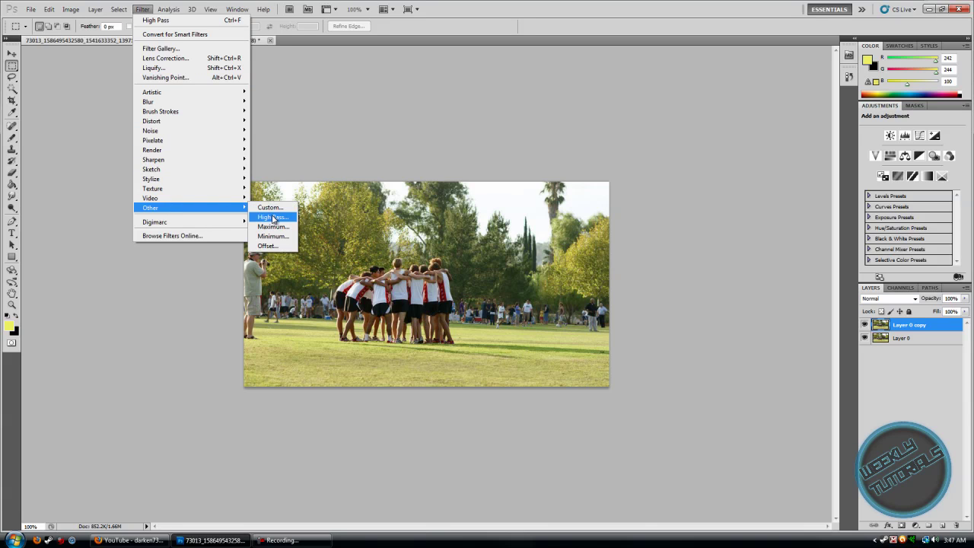
click(273, 218)
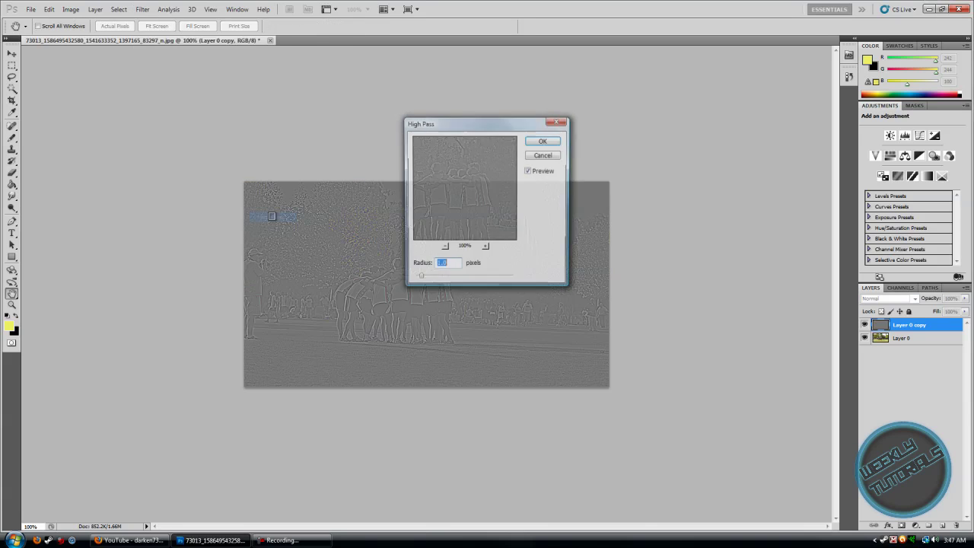
click(440, 264)
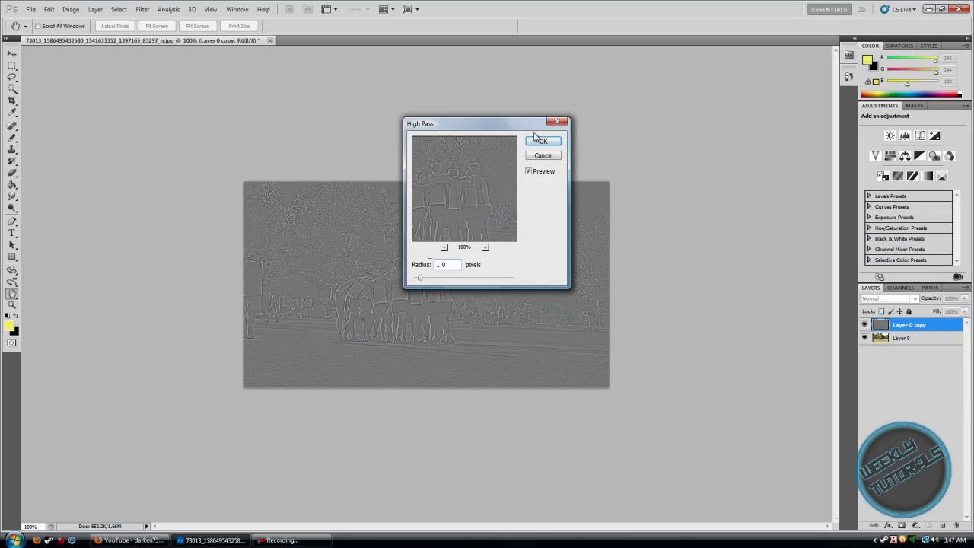
click(542, 142)
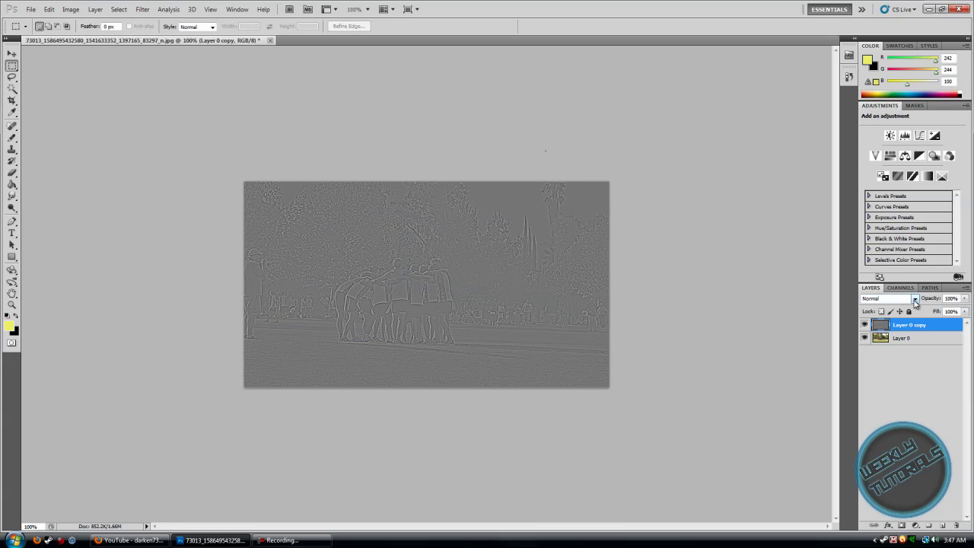
click(915, 300)
click(873, 160)
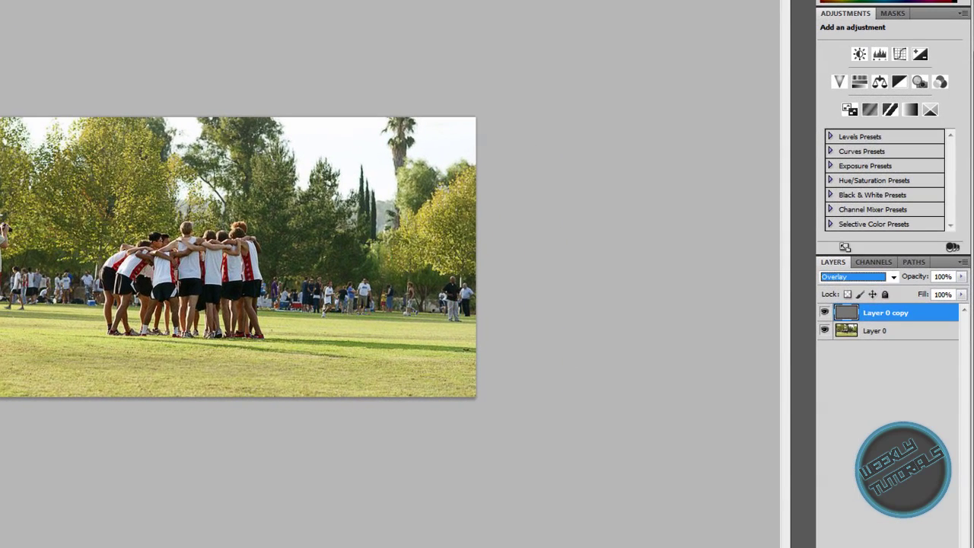
- Add a Gradient Map adjustment layer using the Black, White preset
click(917, 527)
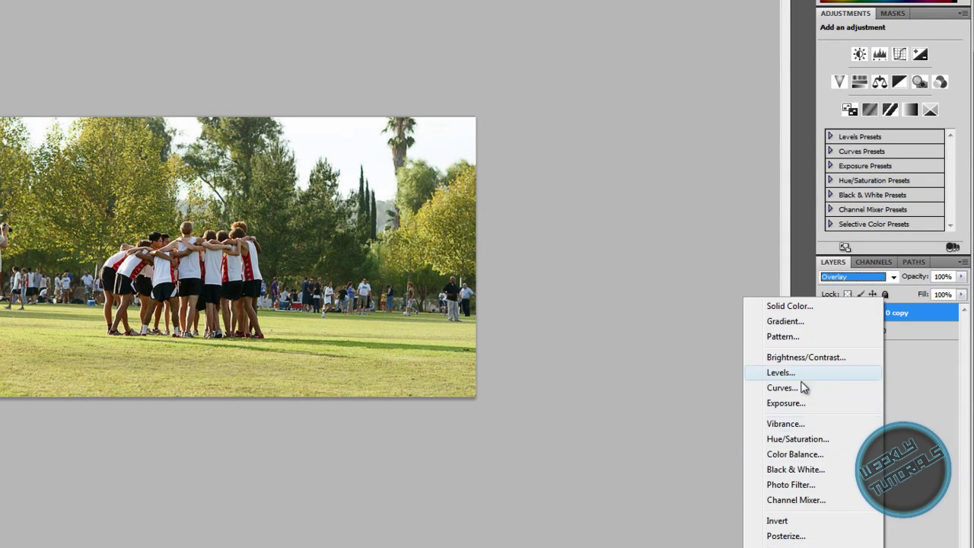
click(791, 545)
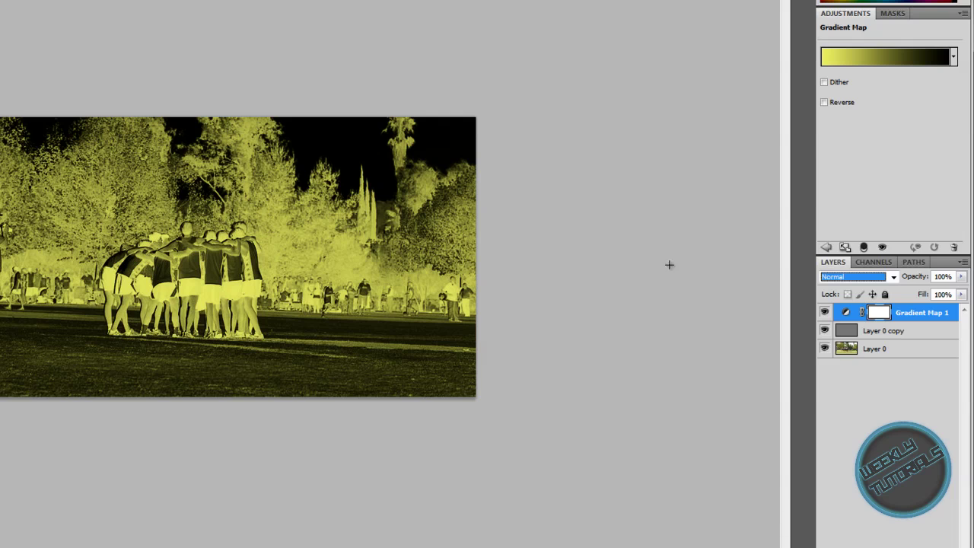
click(897, 59)
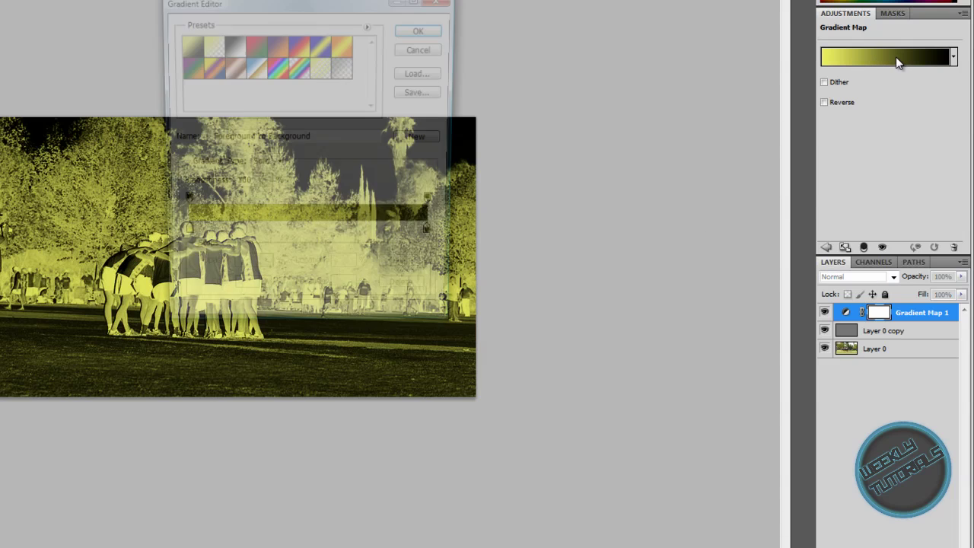
click(237, 47)
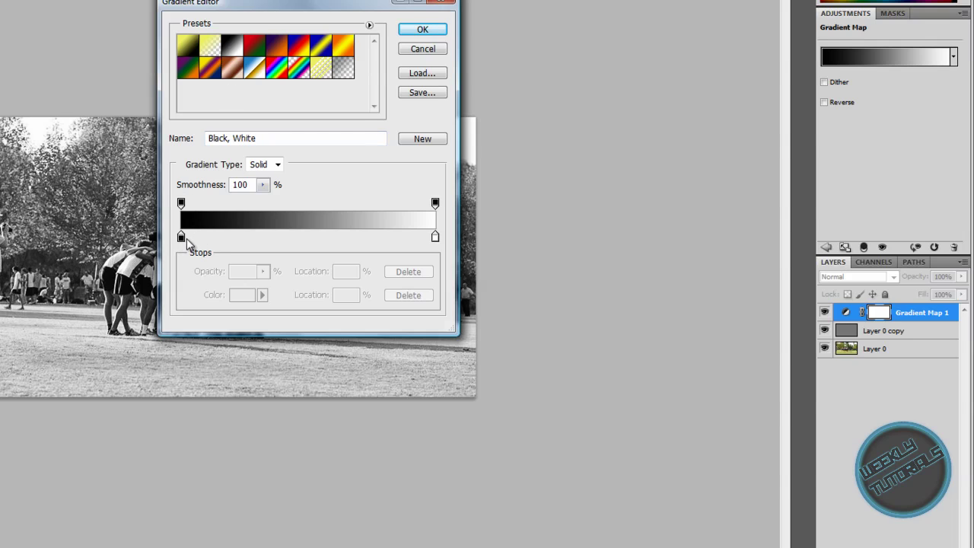
- Pull the gradient's black and white stops inward and nudge the midpoint toward the highlights
click(181, 237)
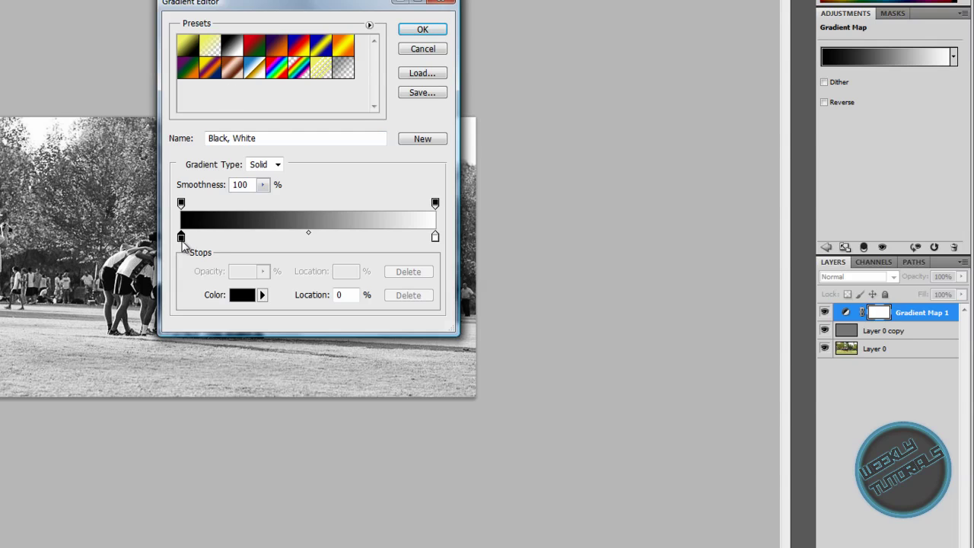
drag(182, 239, 212, 242)
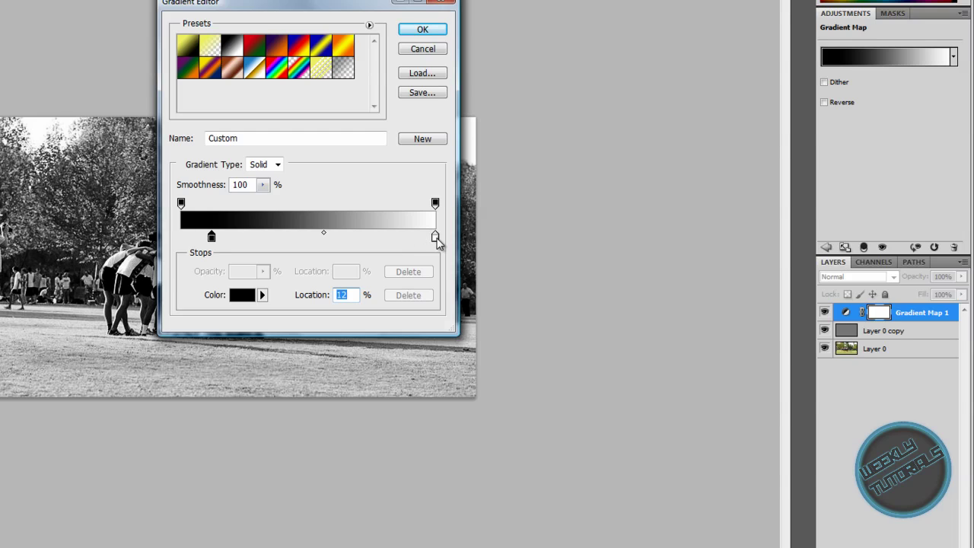
click(435, 238)
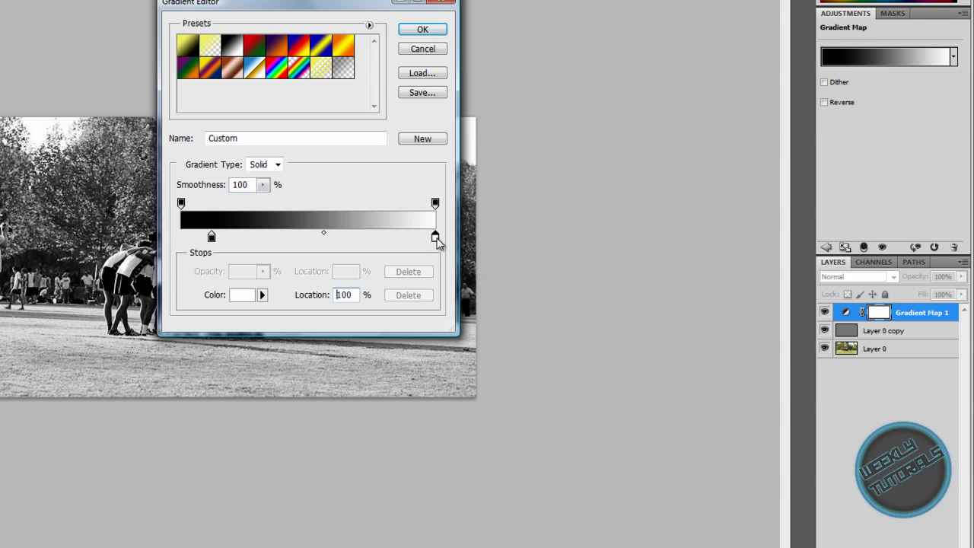
drag(437, 240, 404, 245)
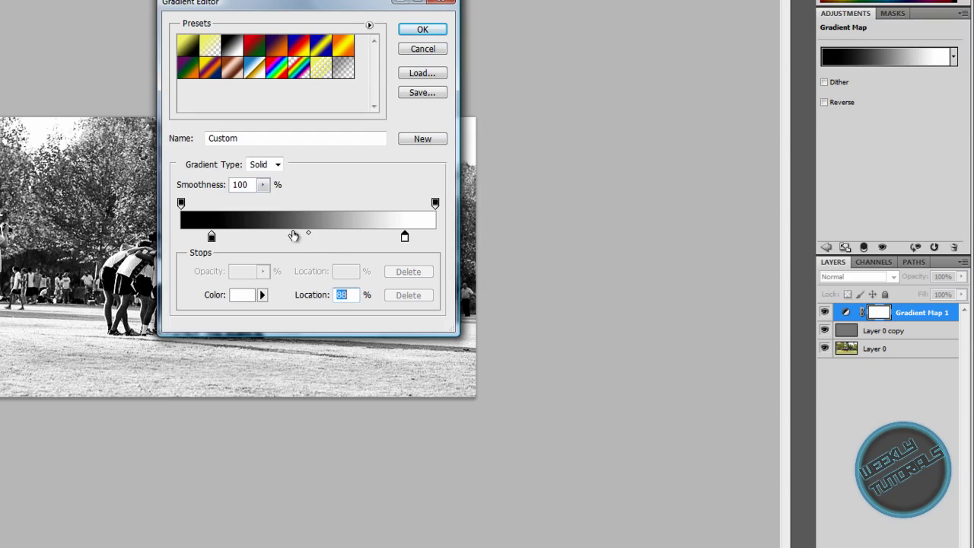
drag(308, 233, 311, 232)
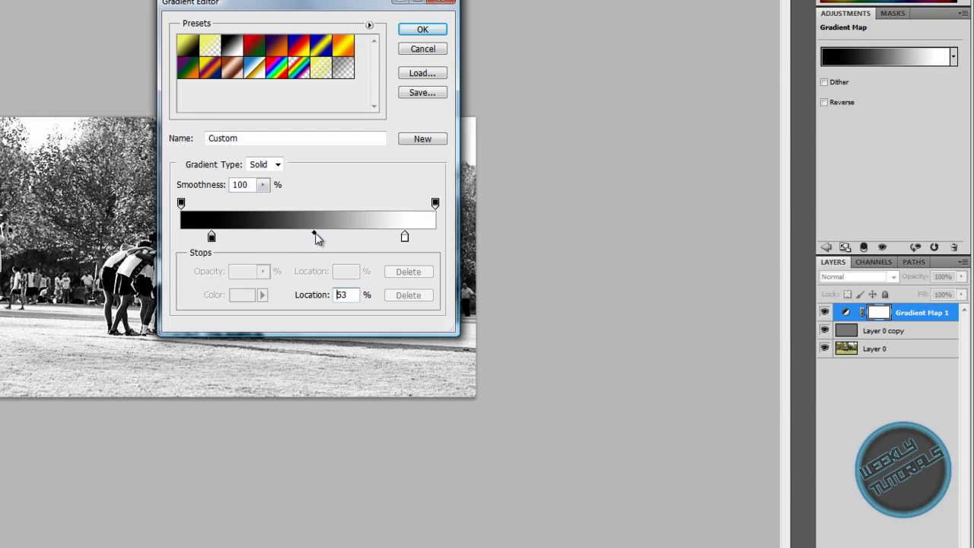
drag(311, 232, 318, 234)
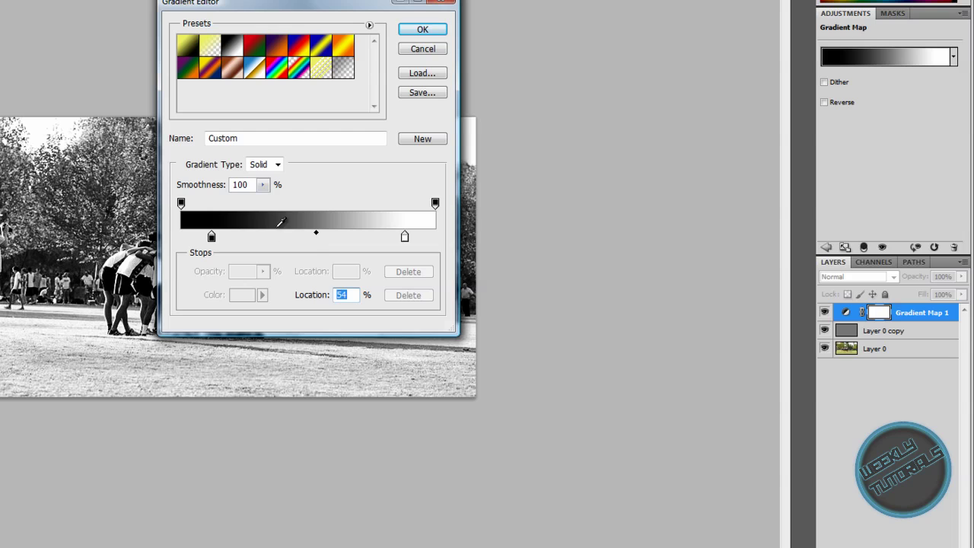
click(426, 30)
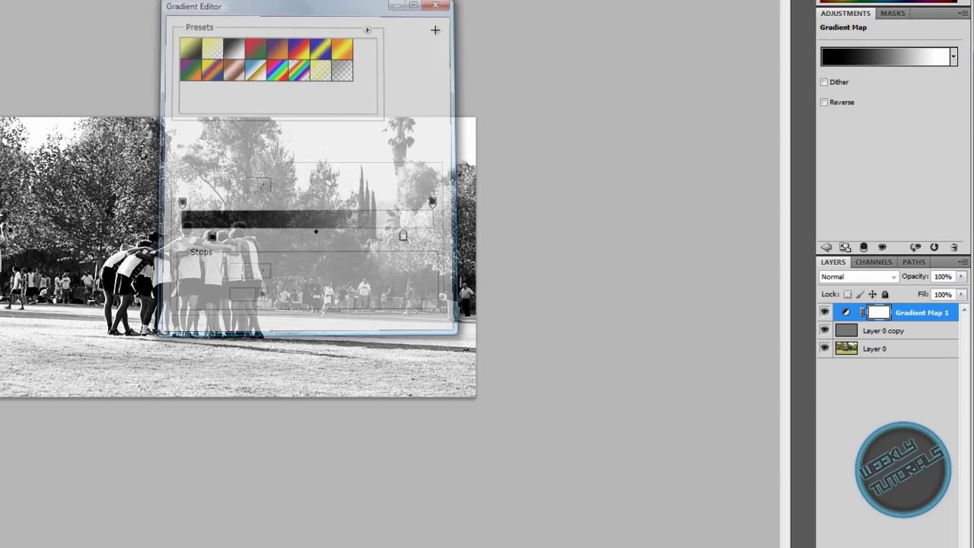
click(877, 352)
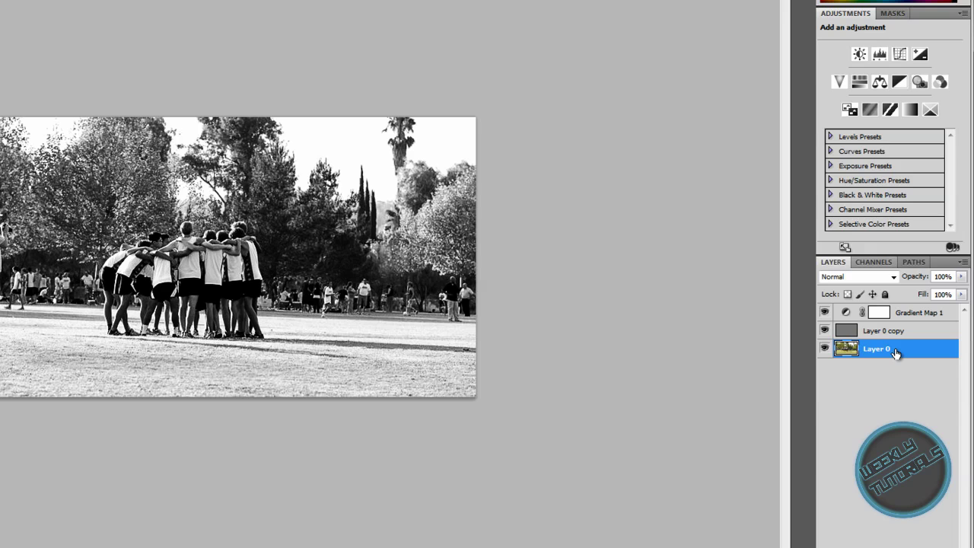
- Duplicate Layer 0 as Layer 0 copy 2, move it to the top, and blend it as Overlay
right_click(895, 351)
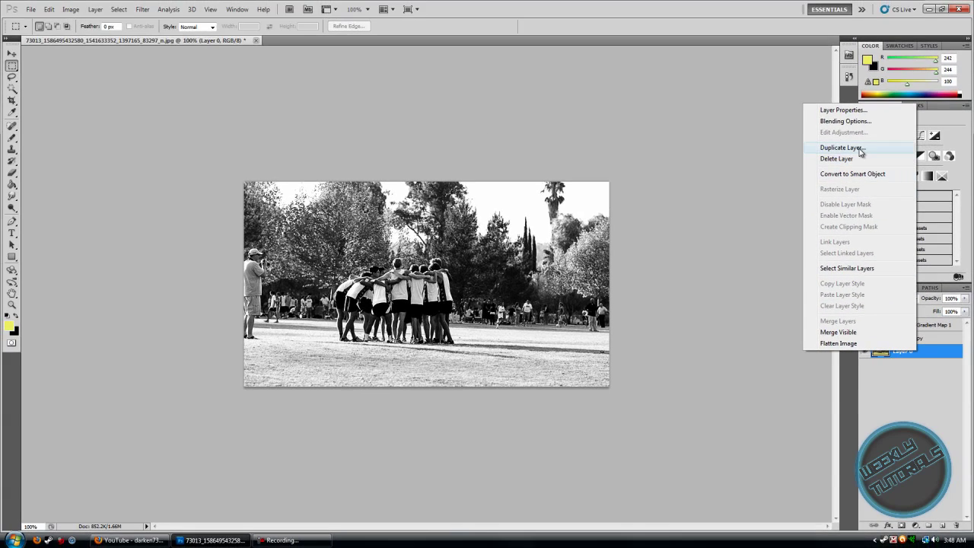
click(840, 147)
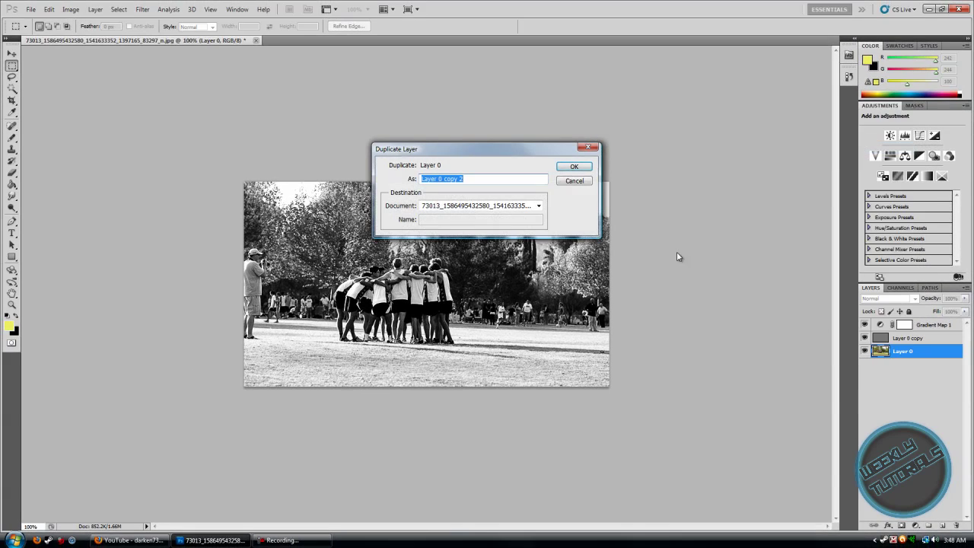
click(573, 167)
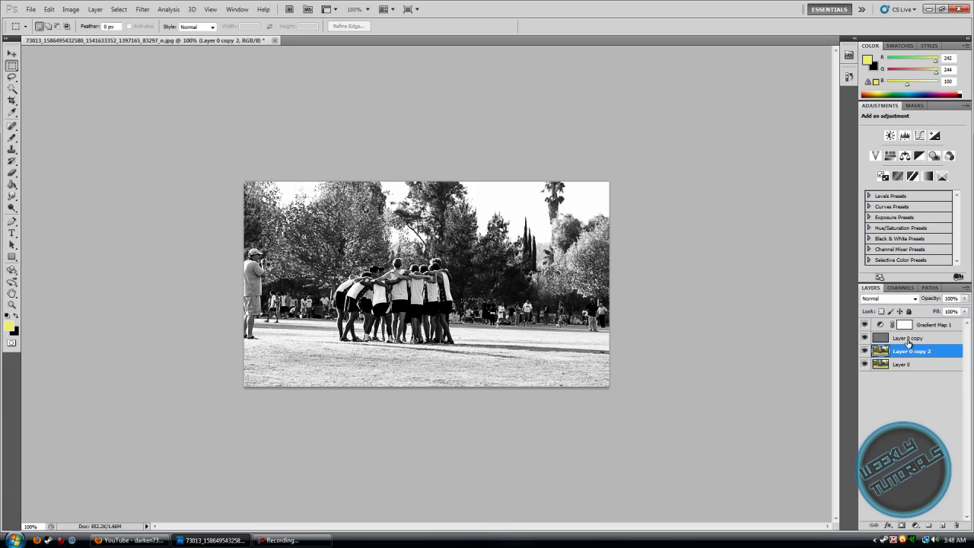
drag(915, 356, 919, 326)
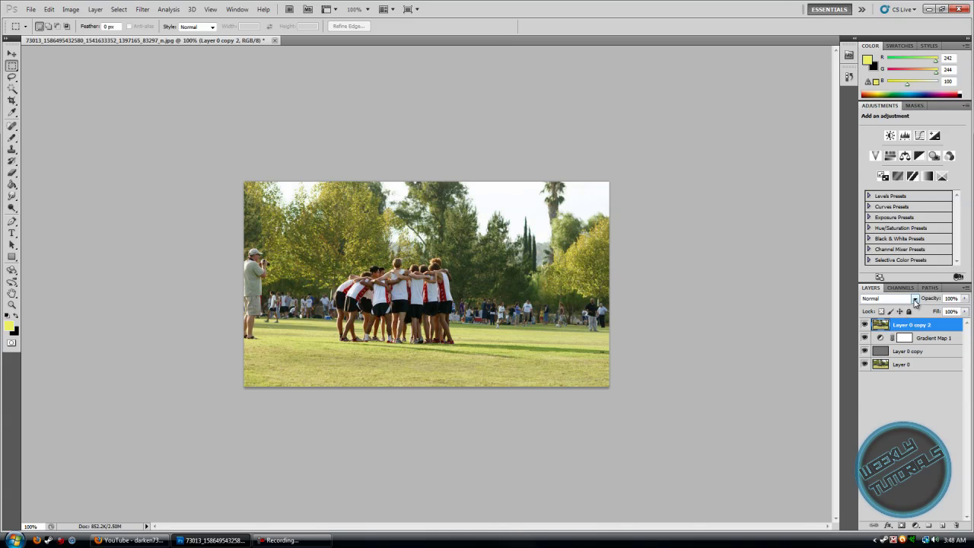
click(913, 299)
click(871, 159)
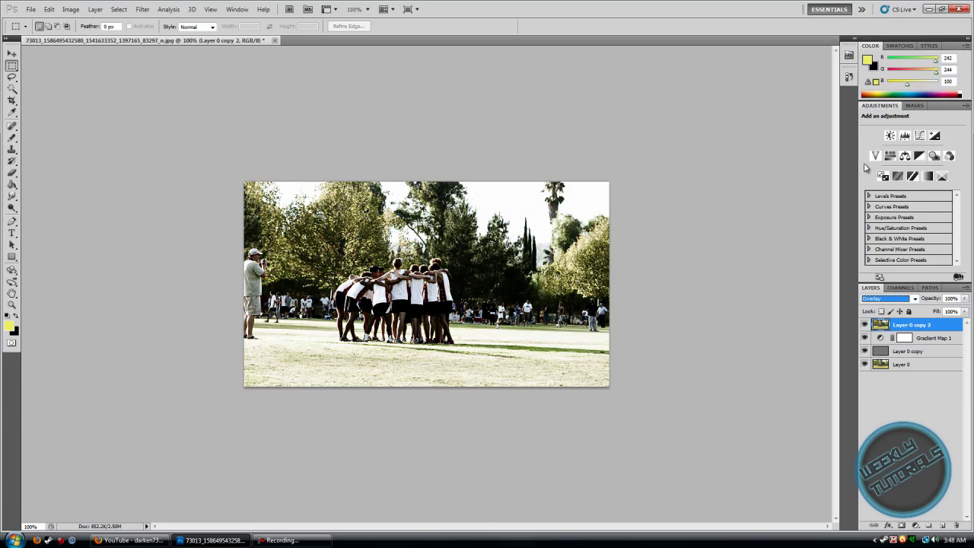